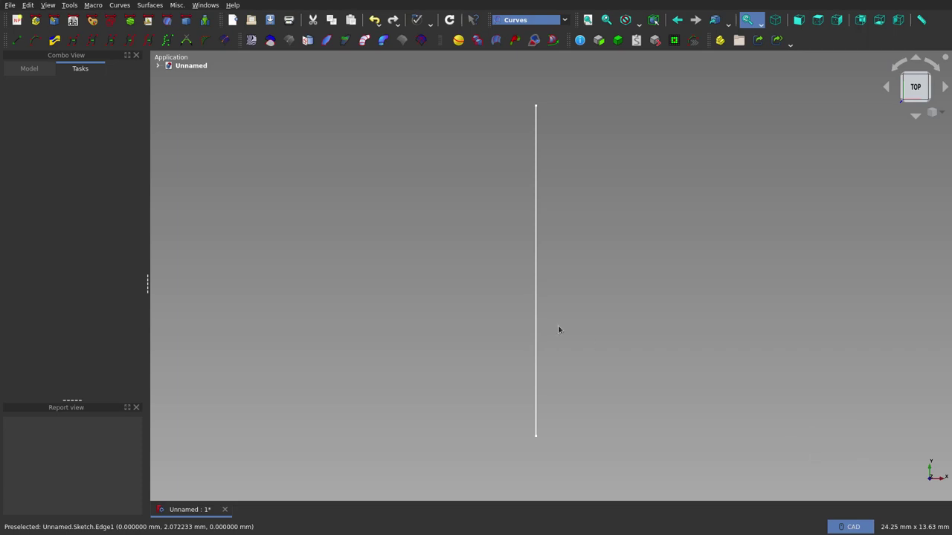
Expand Unnamed in the Model tree to list its titulo and Sketch objects
click(157, 66)
Create a three-point Freehand BSpline starting at the vertical line's base
click(182, 67)
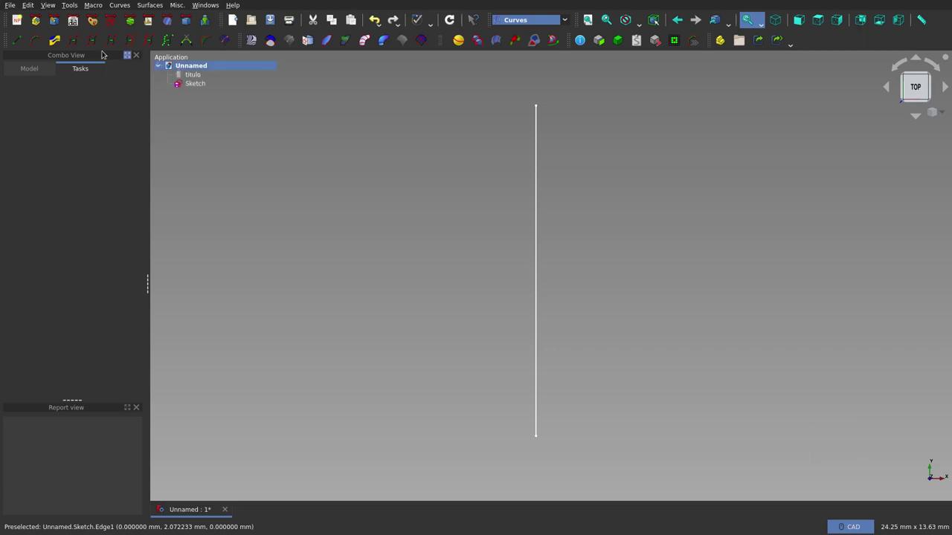
click(36, 42)
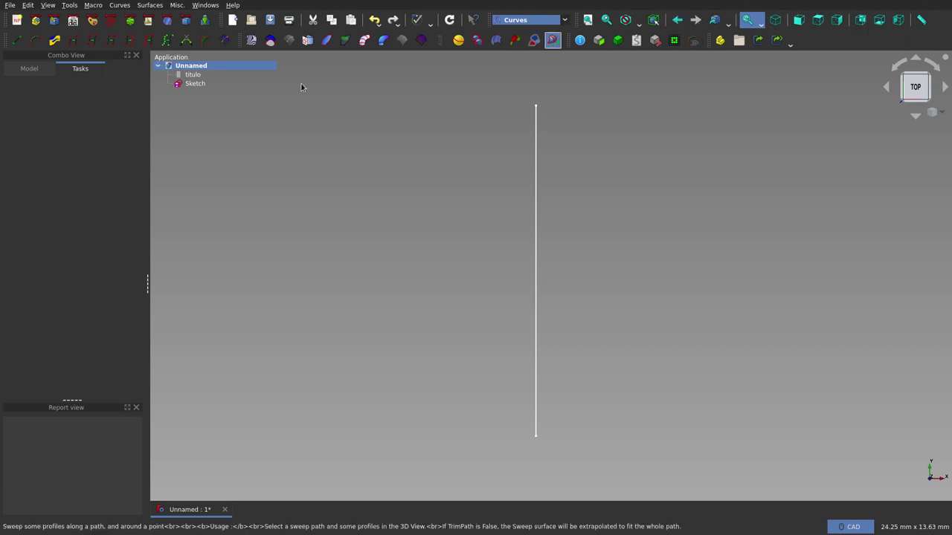
click(36, 43)
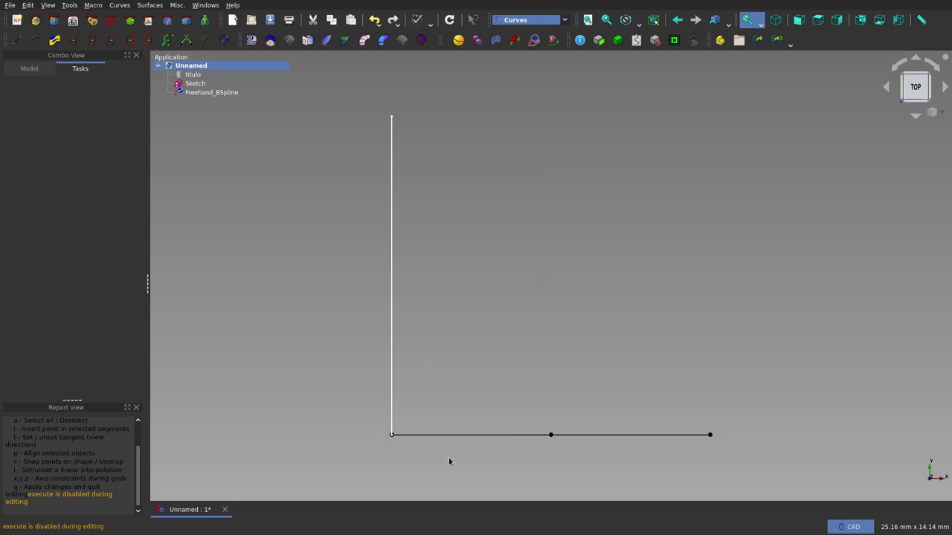
Snap the spline's two ends onto the vertical line's bottom and top vertices
scroll(751, 392, down, 1)
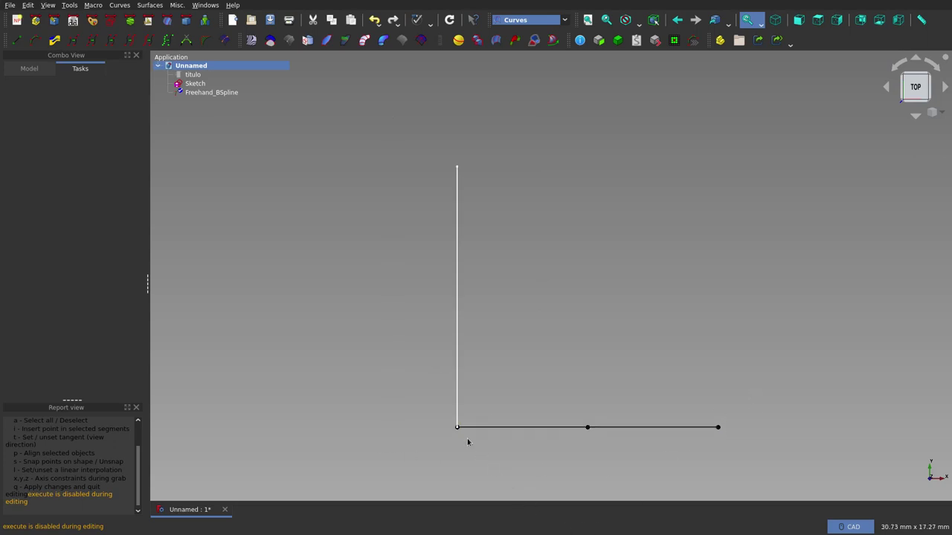
drag(457, 428, 457, 444)
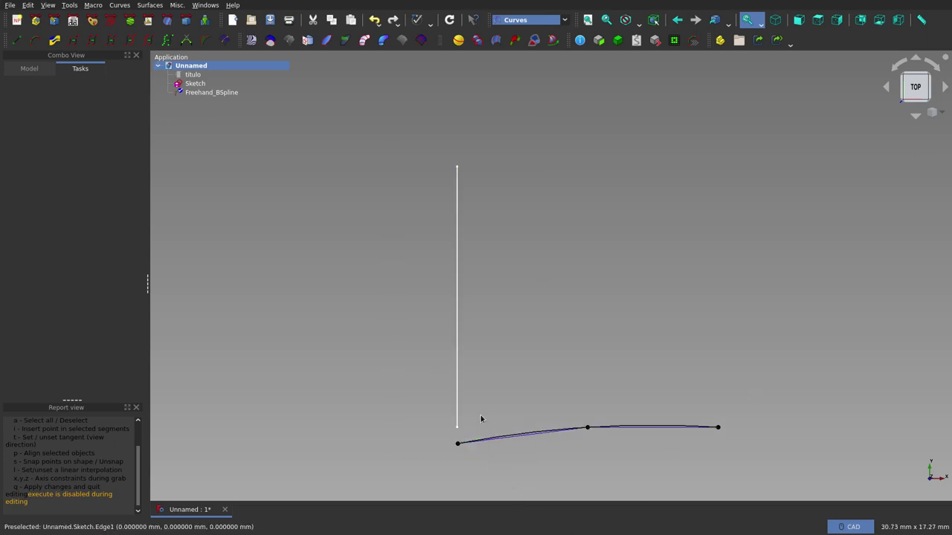
click(457, 444)
key(s)
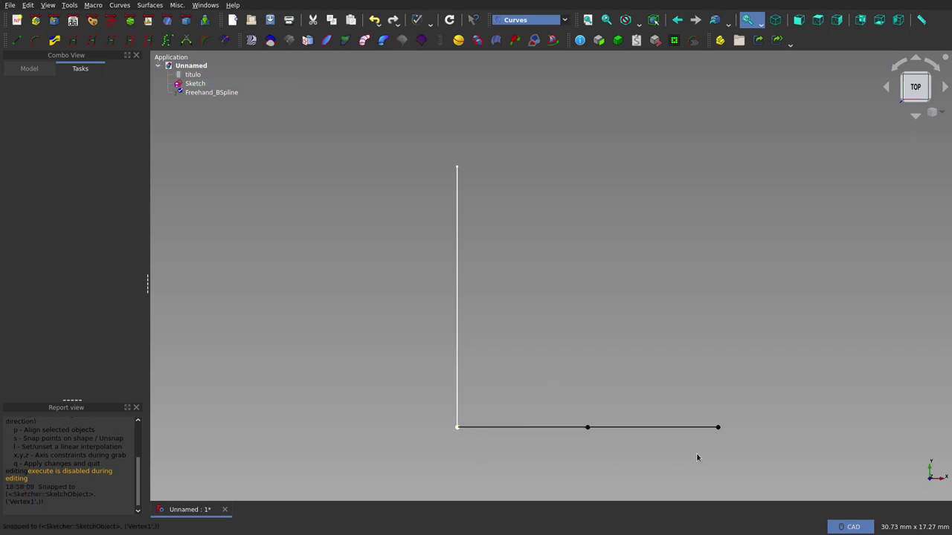
drag(717, 426, 488, 175)
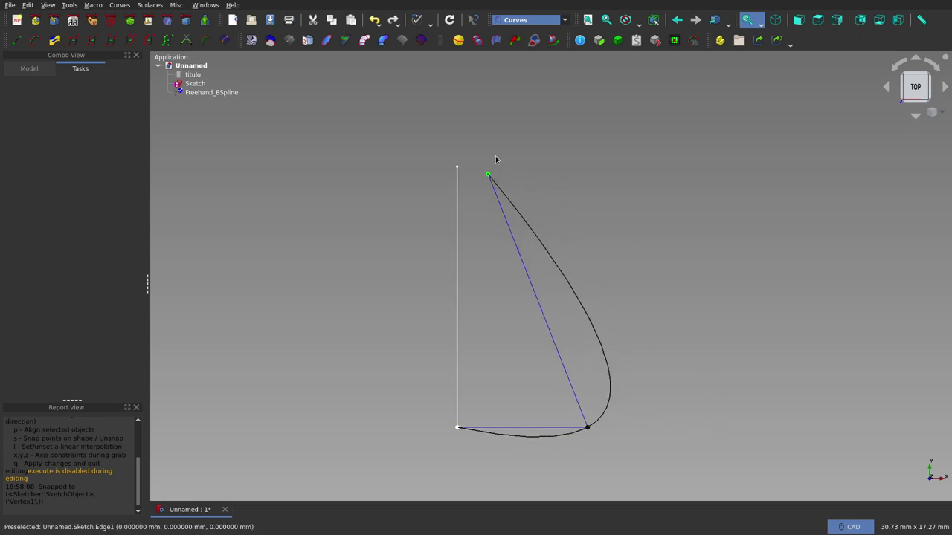
click(457, 169)
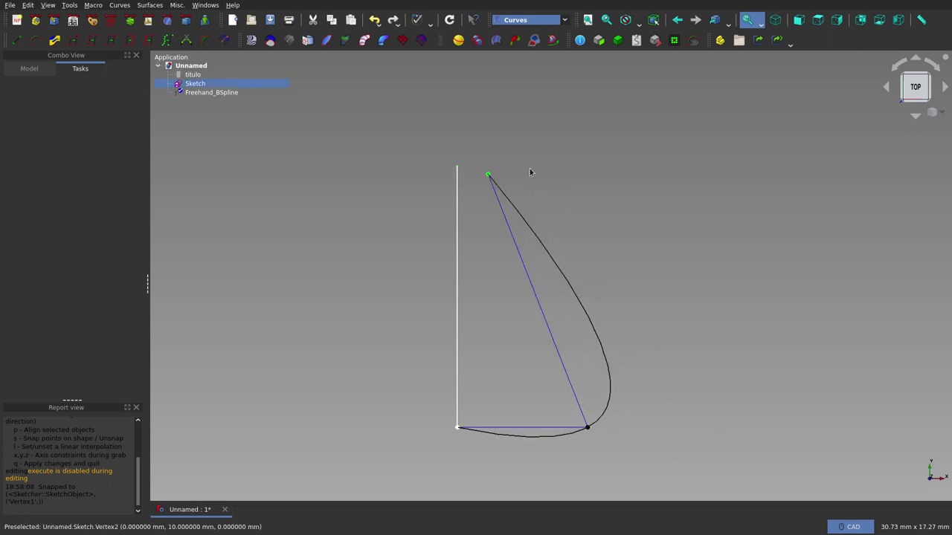
key(s)
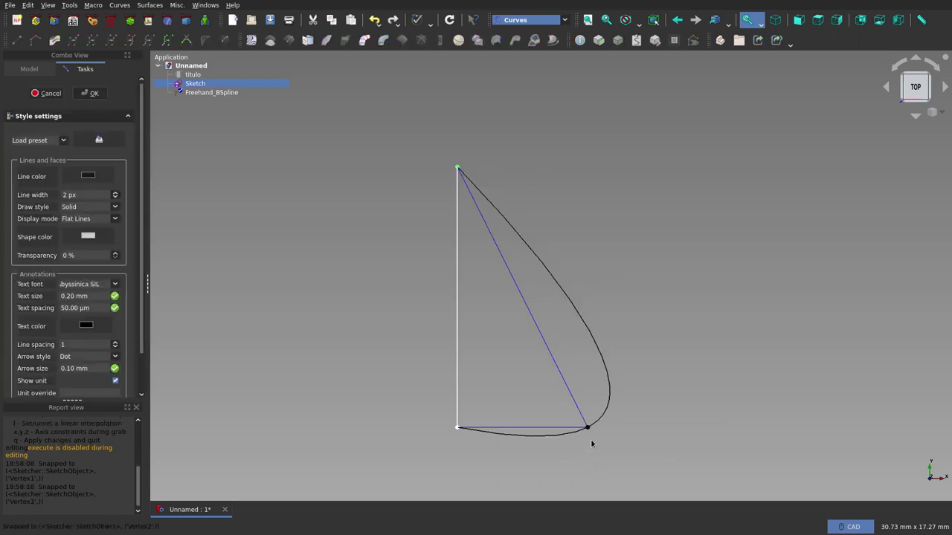
Pull the middle pole outward so the arc bulges right, closing Style settings
drag(587, 430, 573, 310)
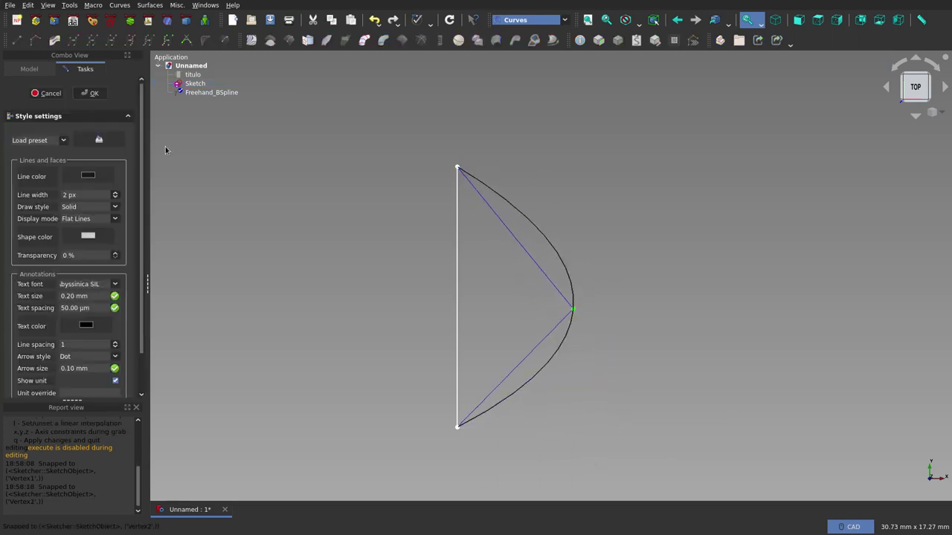
click(92, 93)
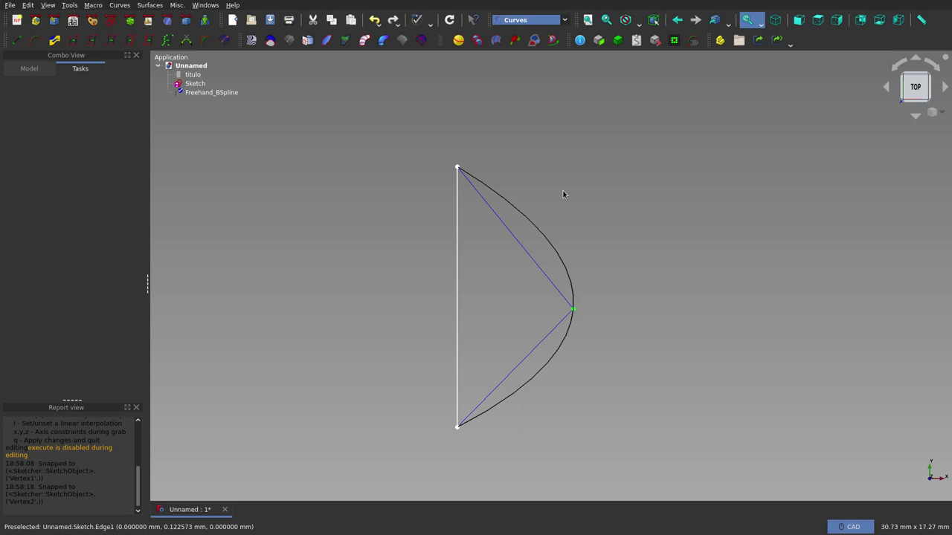
mouse_move(571, 310)
mouse_down()
mouse_move(561, 283)
mouse_move(563, 295)
mouse_up()
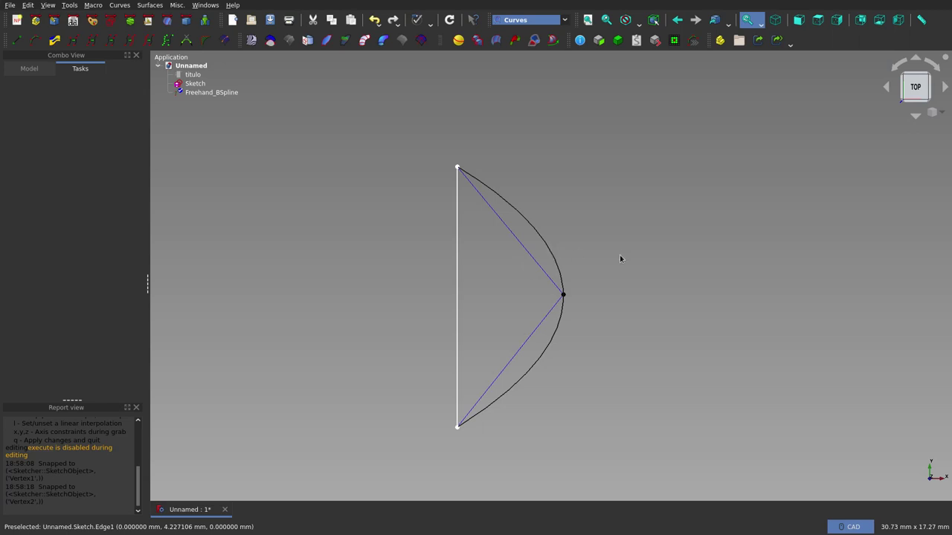
Quit spline editing with Q, hide the Sketch, and switch to the Part workbench
key(q)
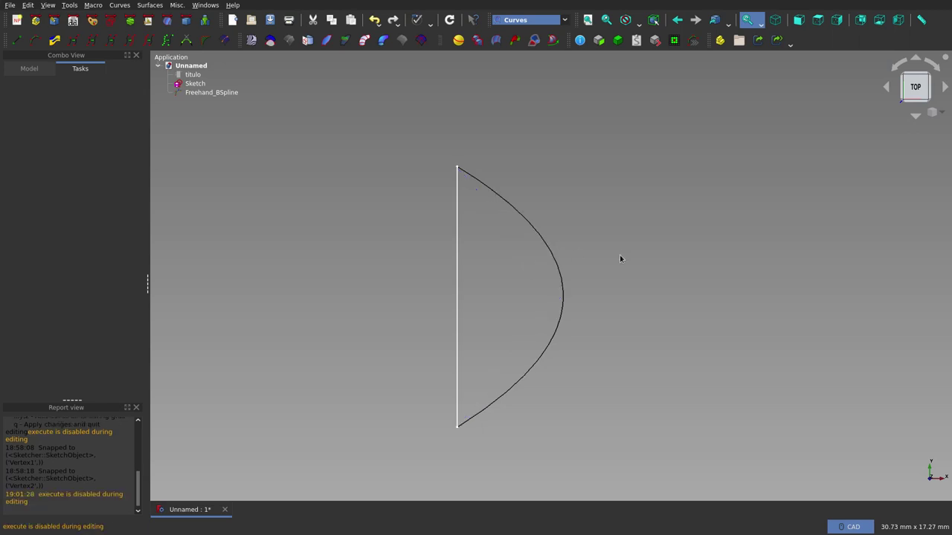
click(216, 86)
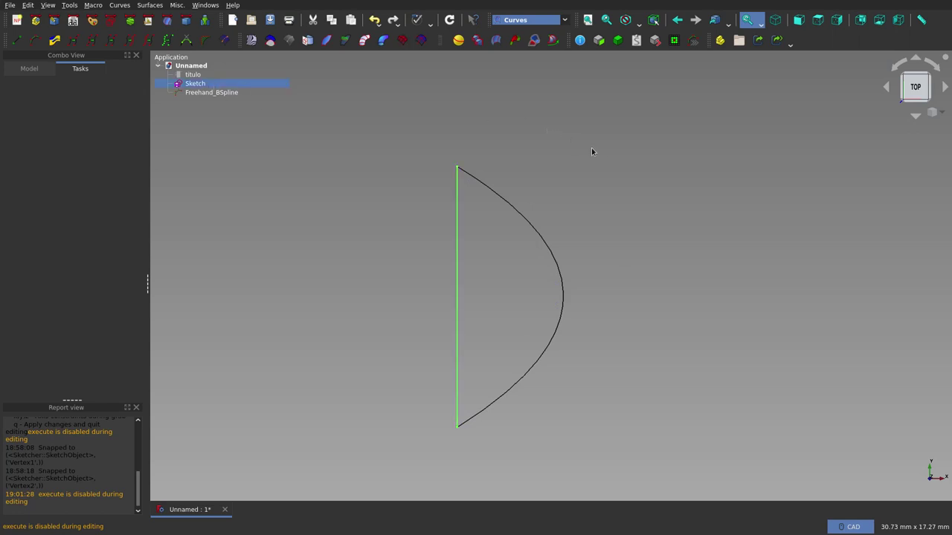
key(space)
click(633, 180)
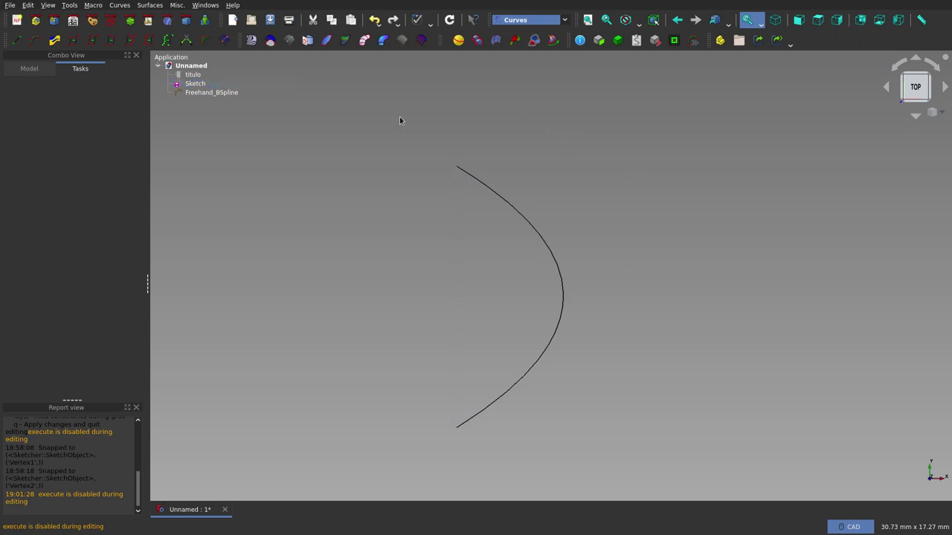
click(195, 26)
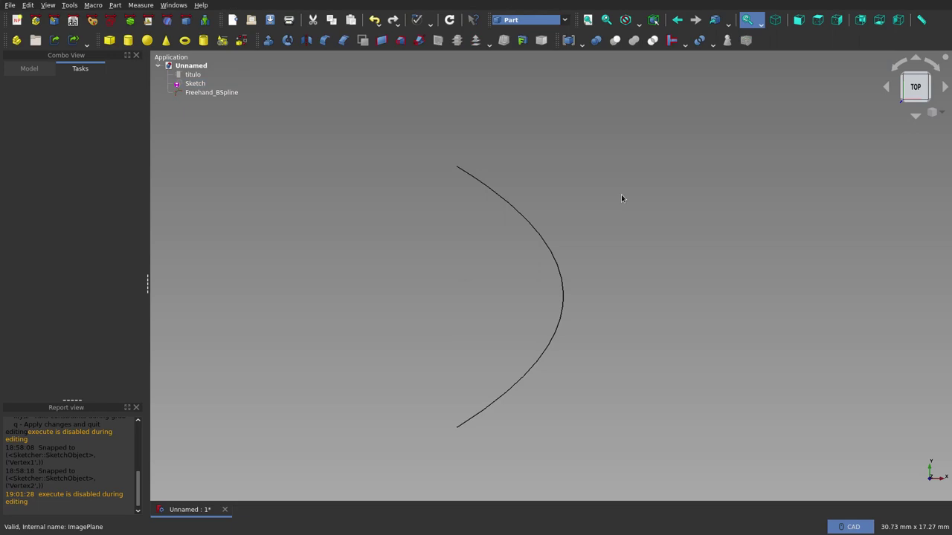
Mirror the Freehand_BSpline across the YZ plane with base point 0,0,0
click(553, 253)
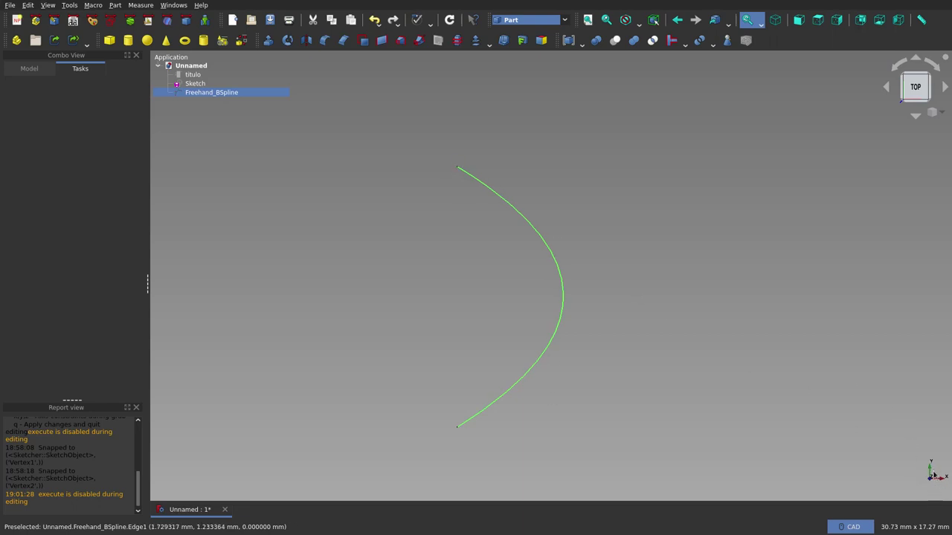
click(306, 40)
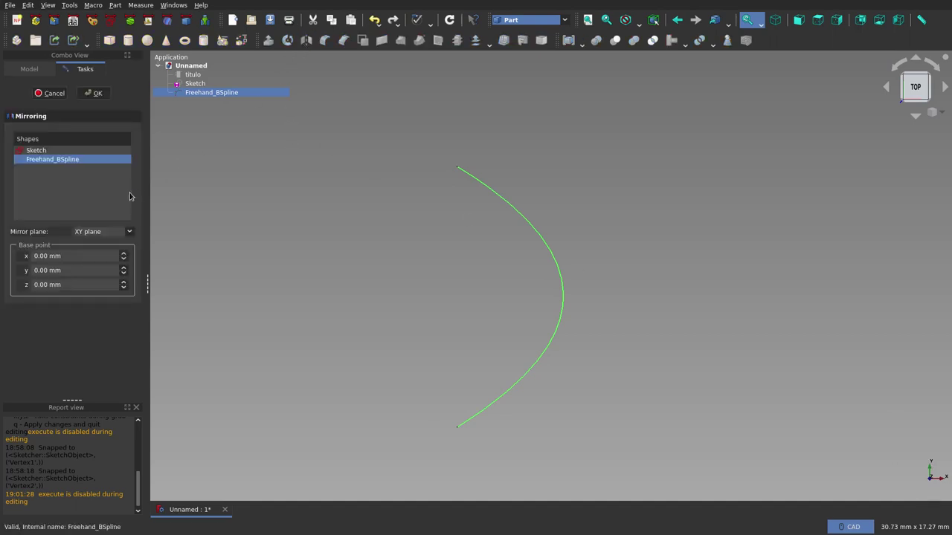
click(116, 232)
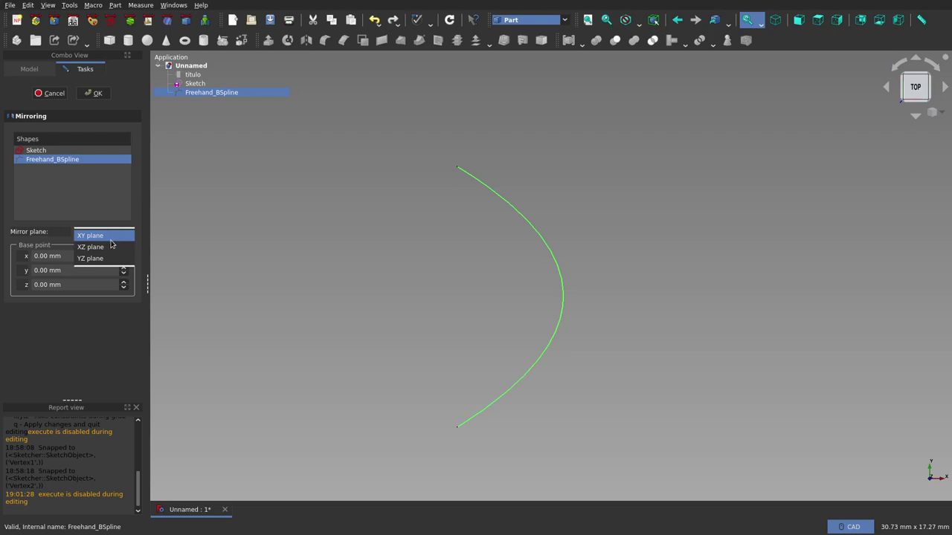
click(104, 258)
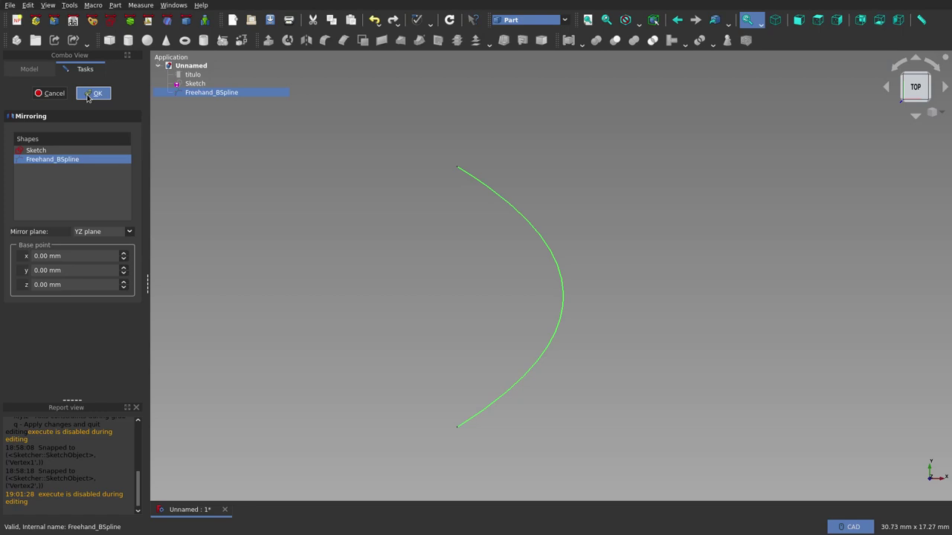
click(87, 93)
Hide the Freehand_BSpline (Mirror #1) copy from the Model tree
click(565, 157)
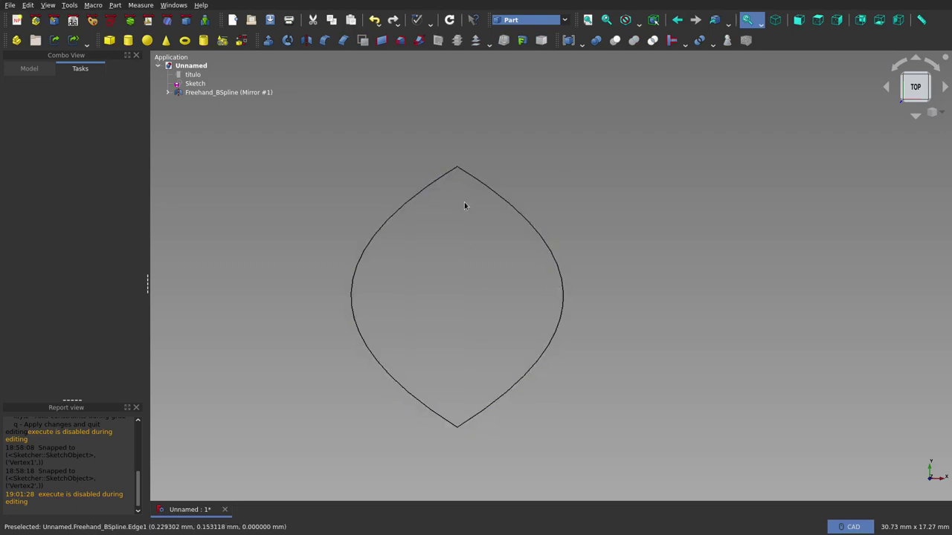
scroll(461, 169, up, 3)
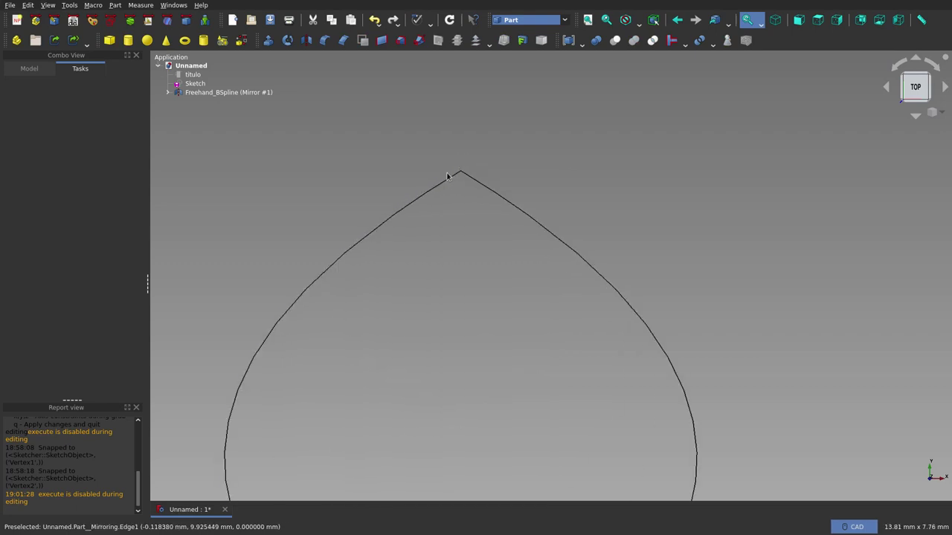
scroll(472, 170, down, 3)
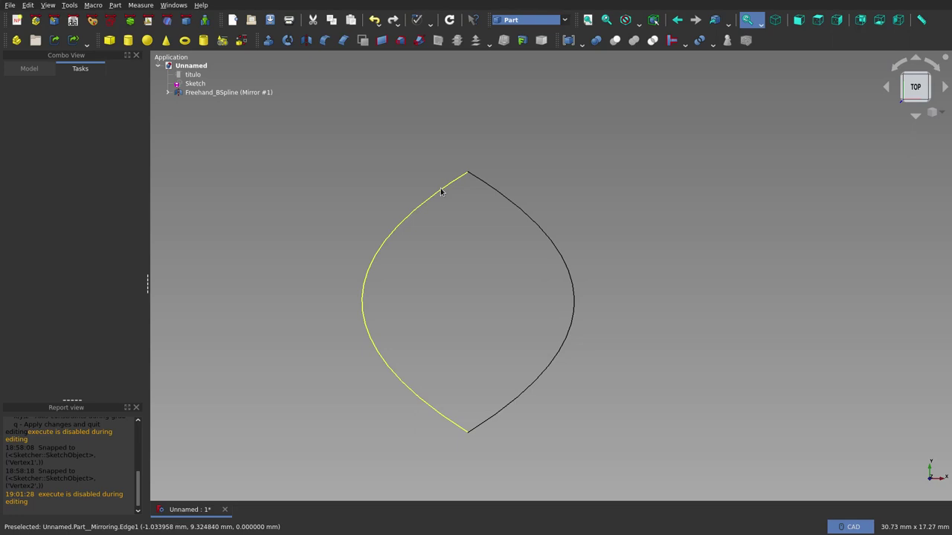
click(168, 92)
click(201, 92)
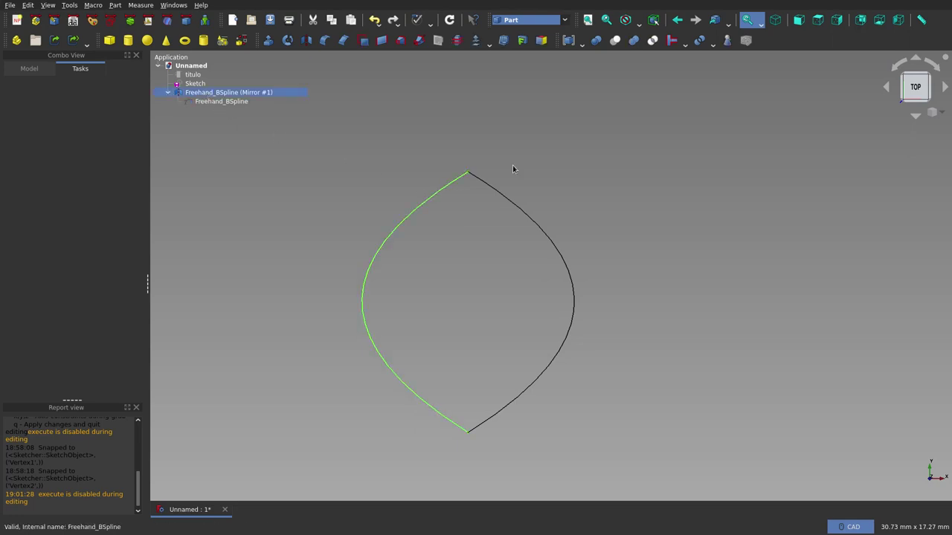
key(space)
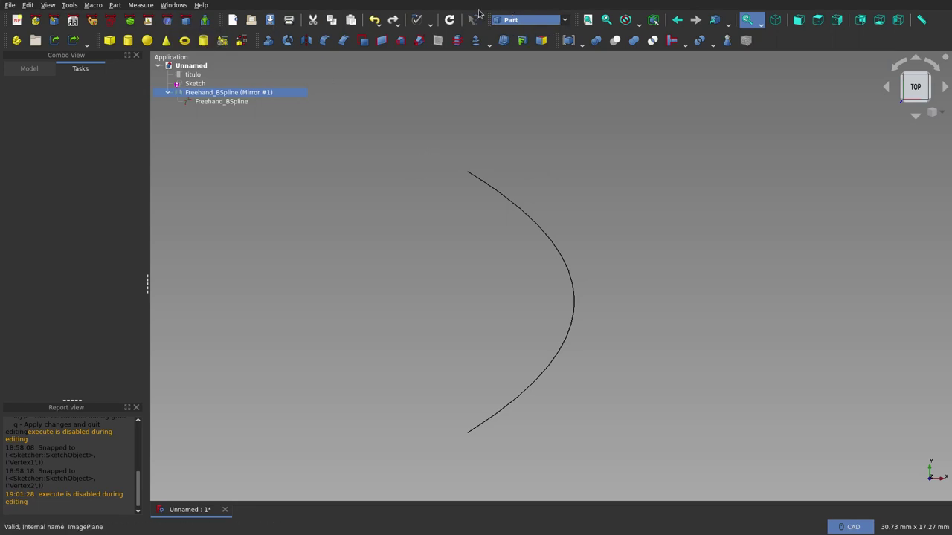
Change the active workbench to Curves
click(171, 24)
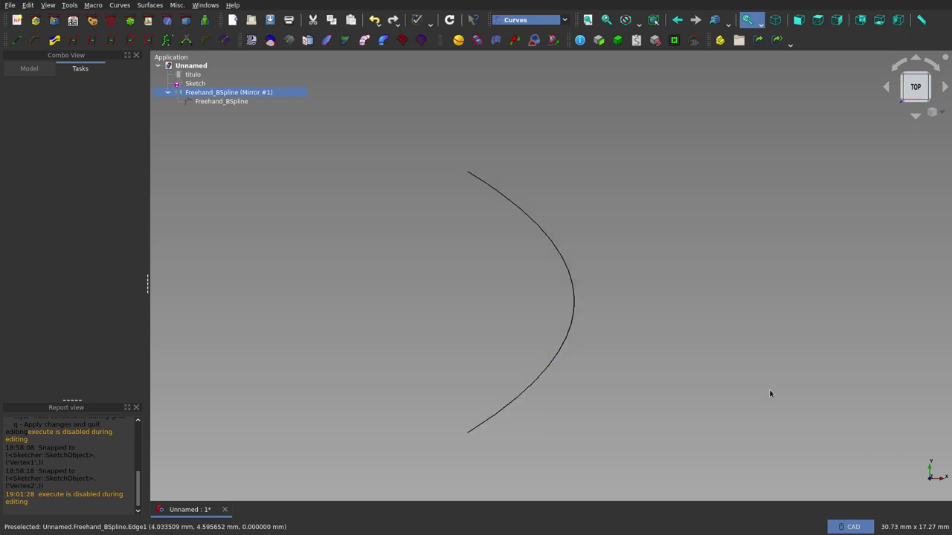
Enter pole editing on Freehand_BSpline and zoom in on its three control points
double_click(214, 104)
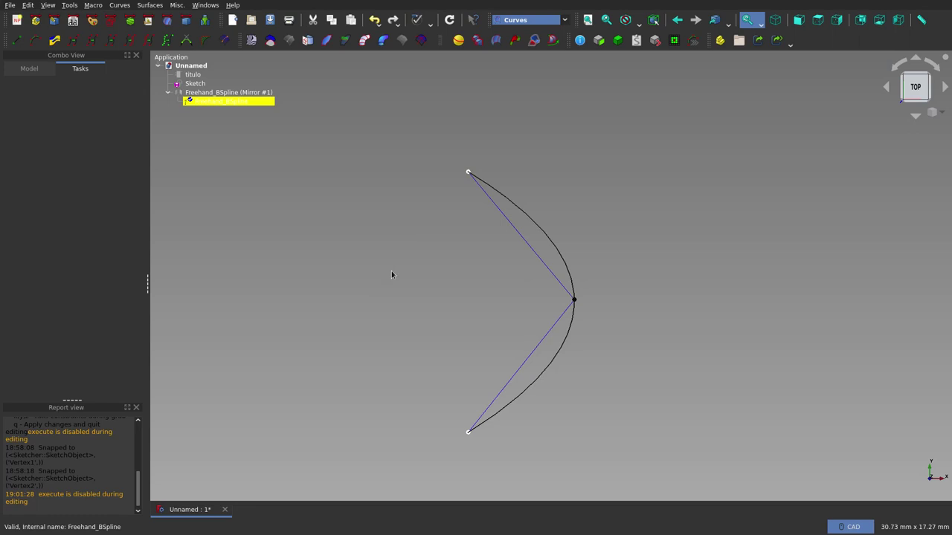
scroll(659, 192, down, 1)
scroll(508, 266, up, 2)
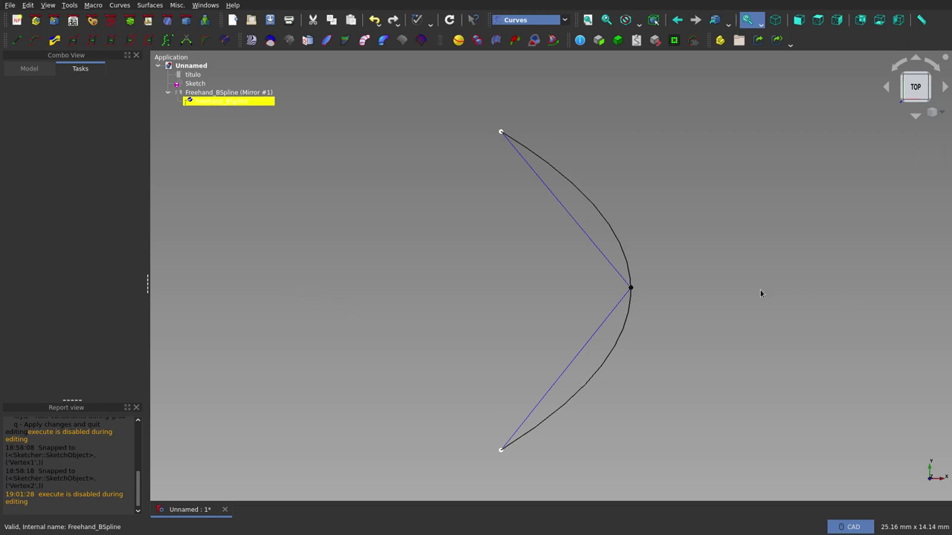
scroll(710, 291, down, 1)
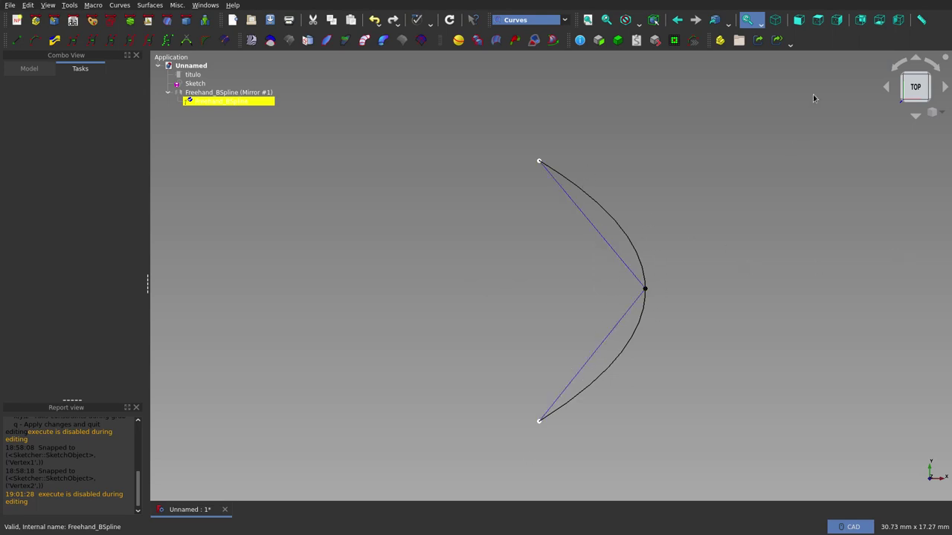
Cycle through Right, Rear, Top and Front views to inspect the spline's orientation
click(835, 25)
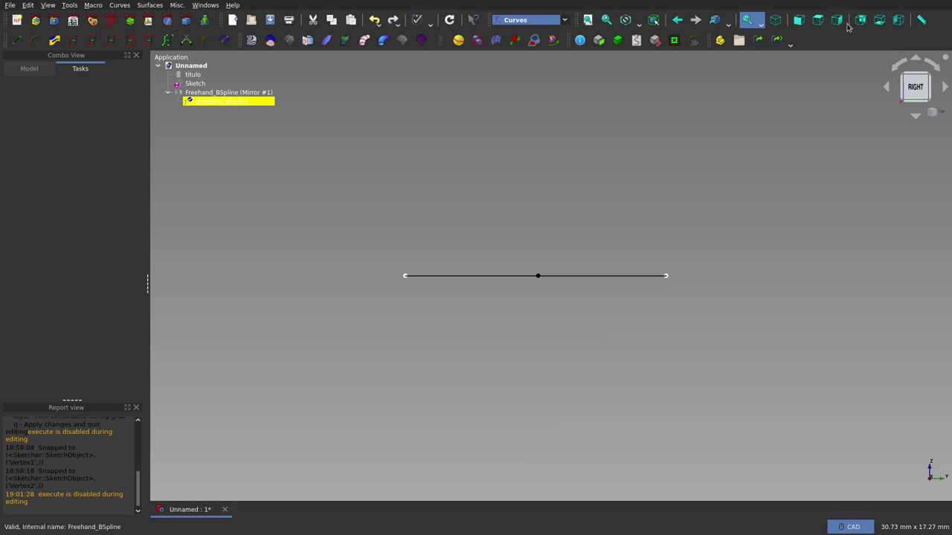
click(861, 25)
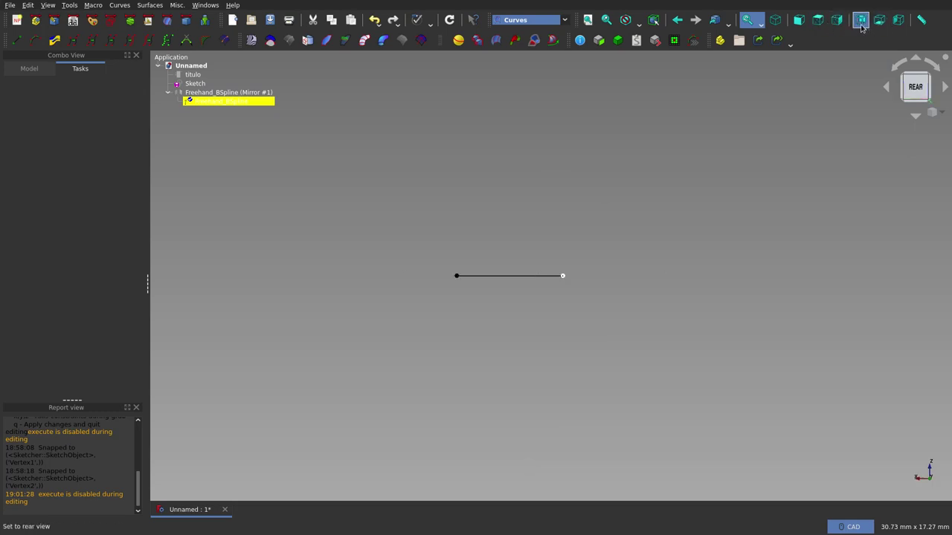
click(835, 24)
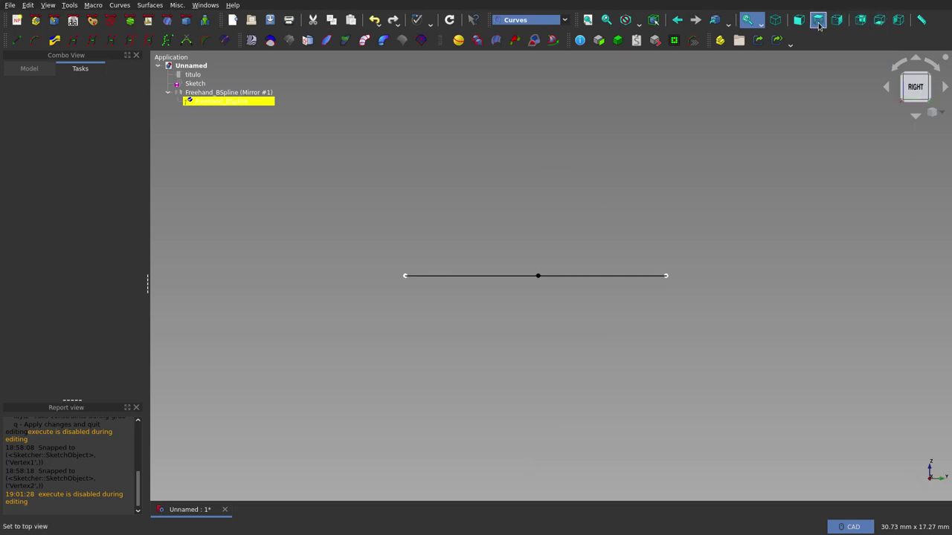
click(817, 23)
click(799, 21)
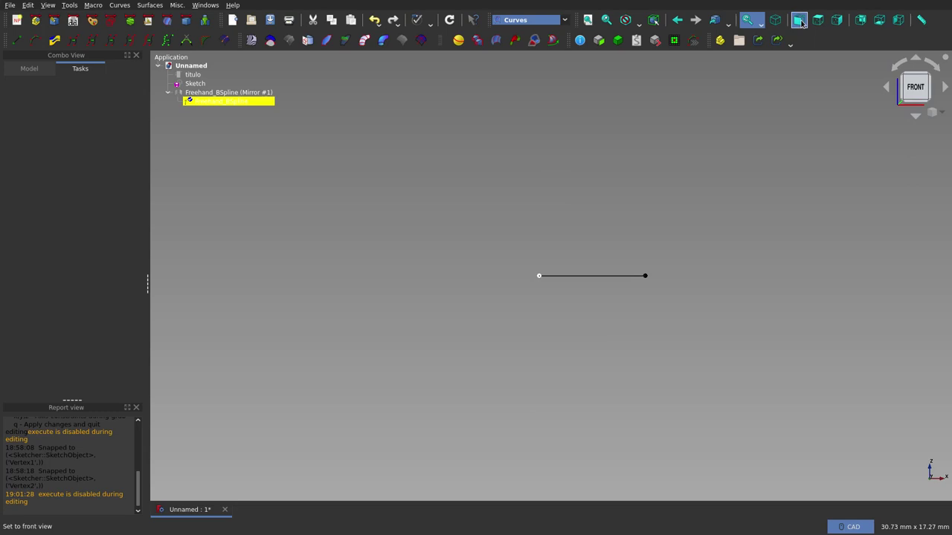
click(861, 25)
key(2)
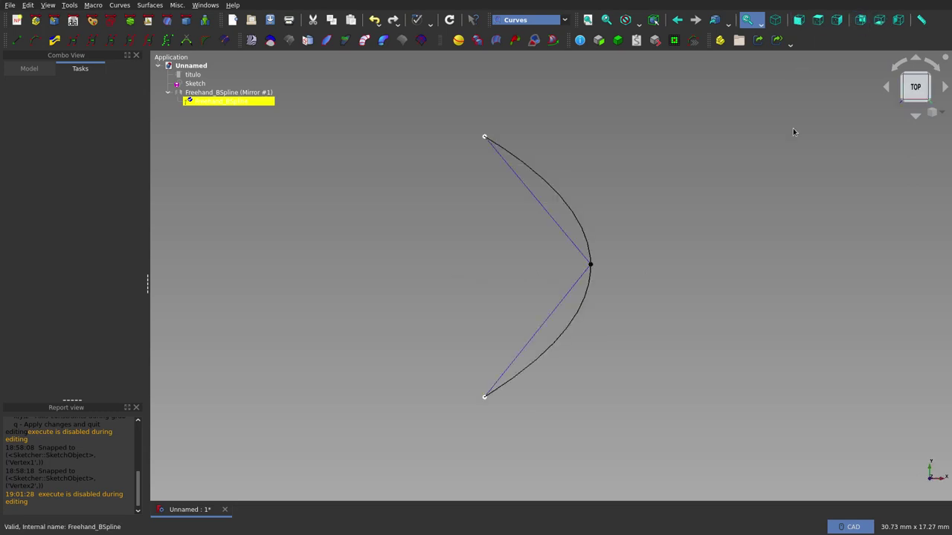
click(836, 27)
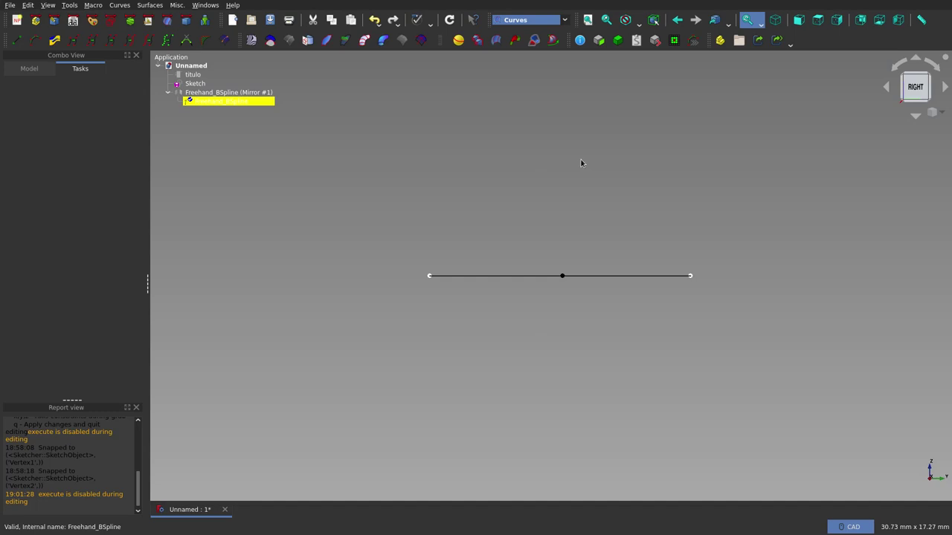
Check the curve edge-on from Right and Left views, then select its right endpoint
middle_drag(560, 134, 556, 147)
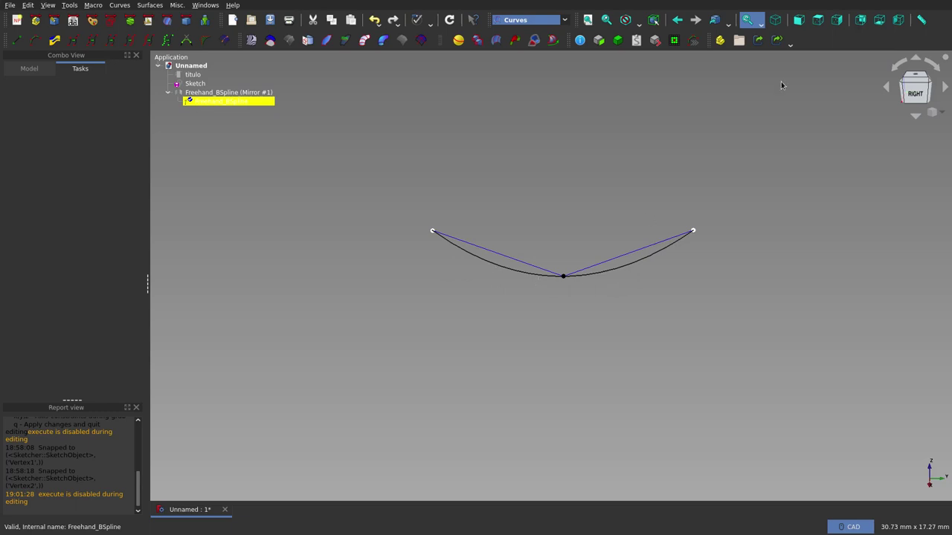
click(836, 25)
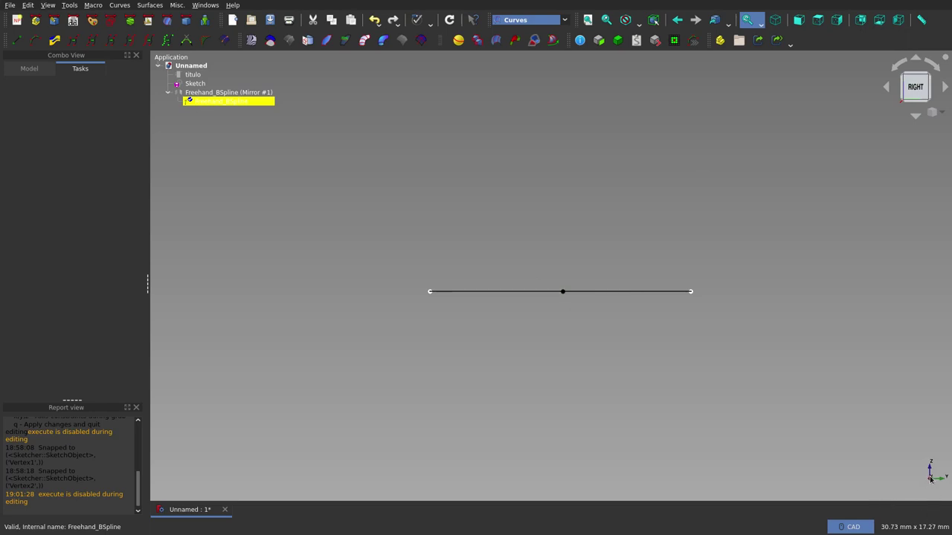
mouse_move(697, 228)
middle_down()
mouse_move(652, 249)
mouse_move(654, 208)
mouse_move(707, 245)
middle_up()
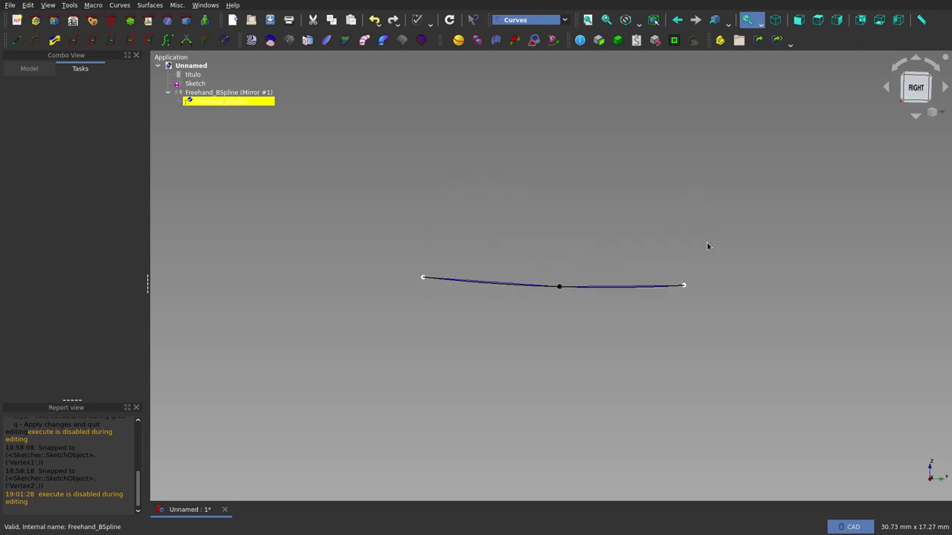
click(836, 21)
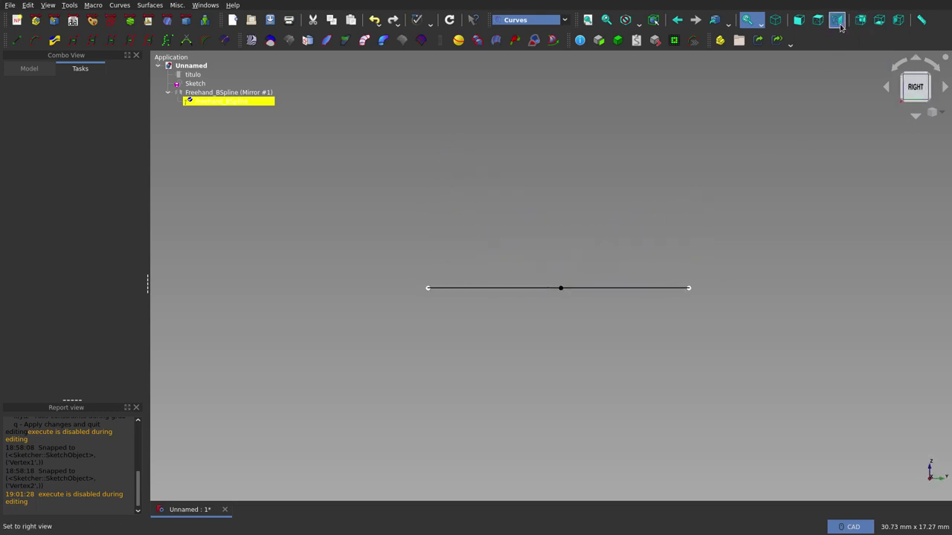
click(896, 21)
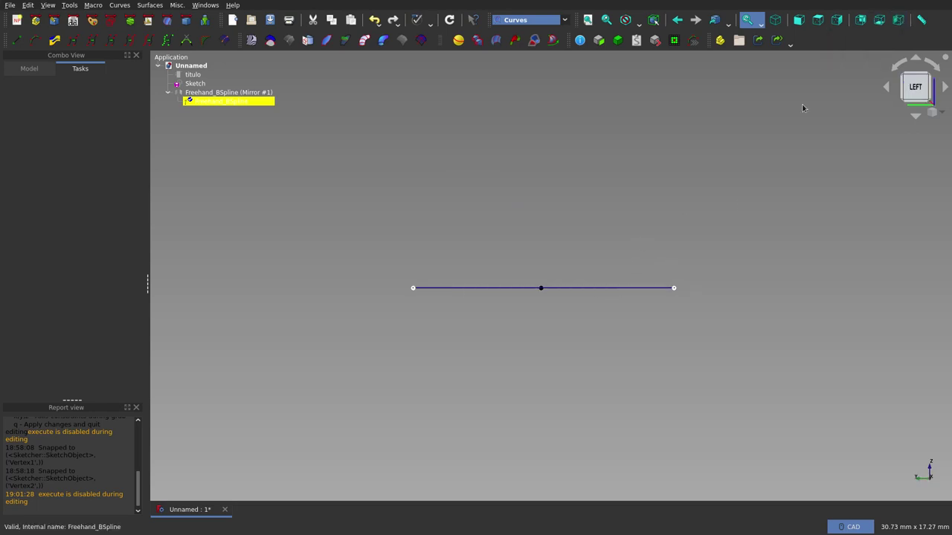
click(837, 20)
click(689, 290)
Adjust the left endpoint in Right view for a fuller arc, then check it from Top
click(819, 22)
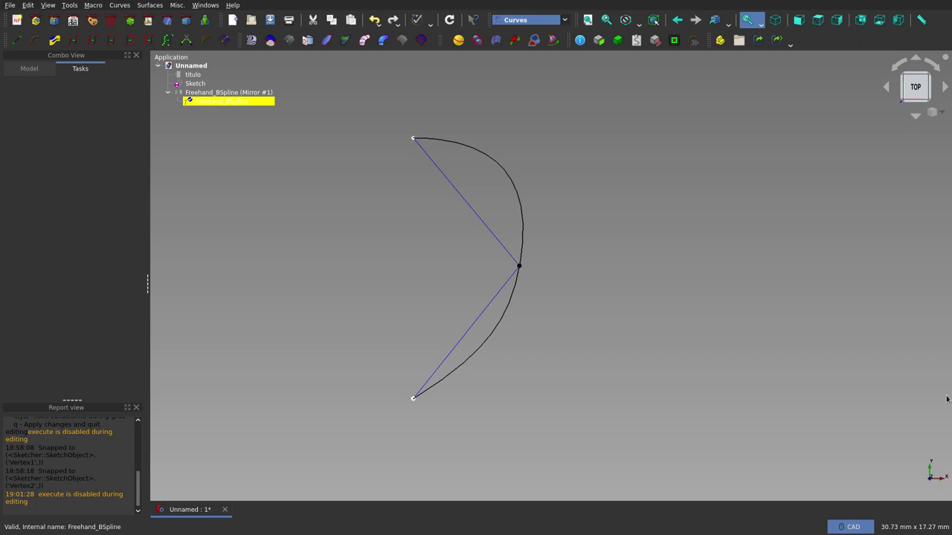
click(837, 24)
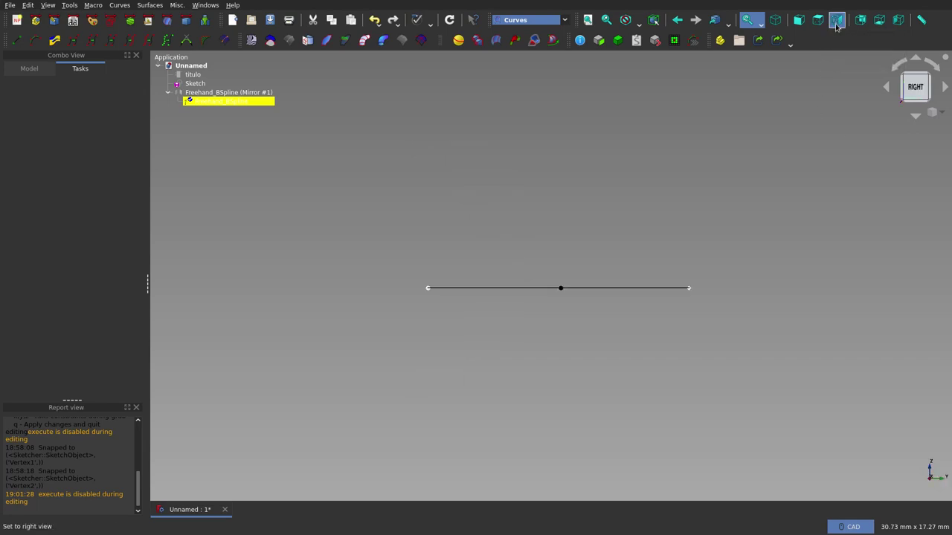
click(426, 289)
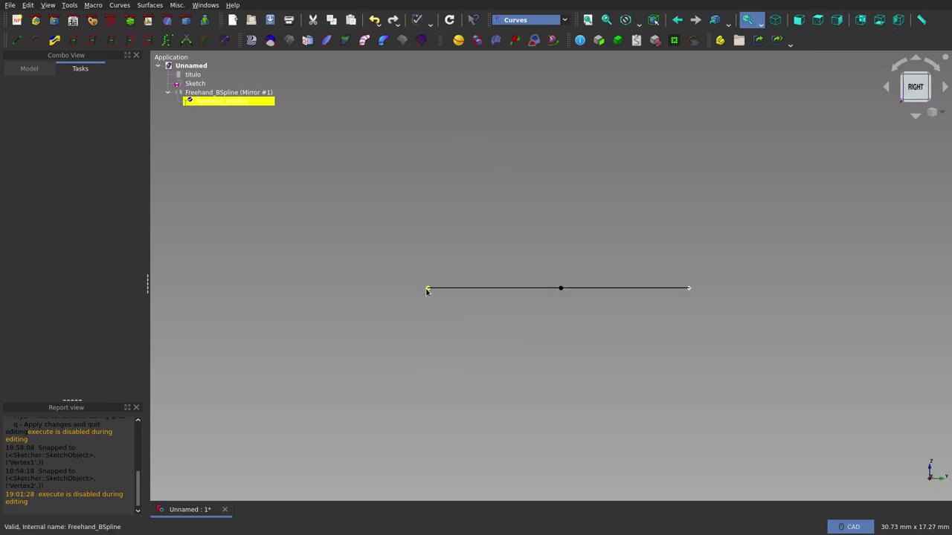
click(666, 235)
click(817, 20)
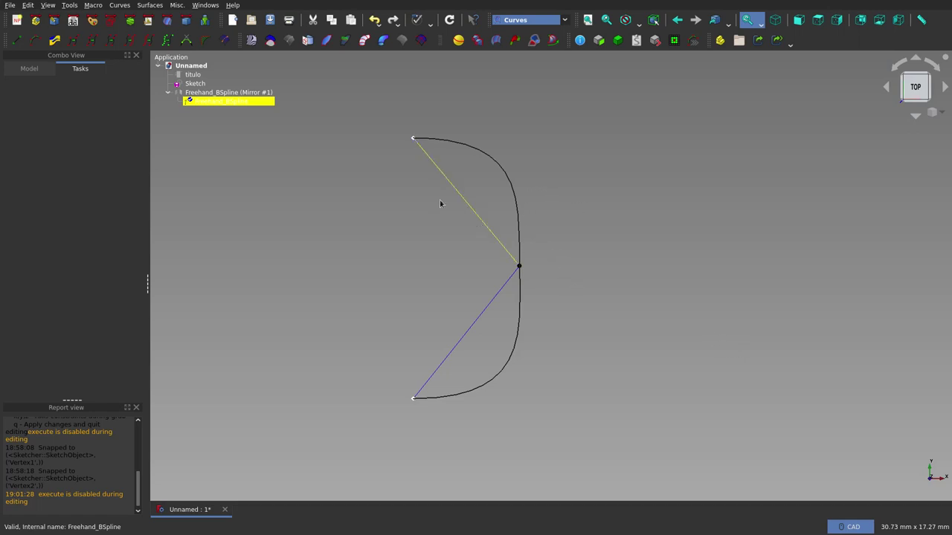
Recompute the Freehand_BSpline Mirror #1 so it matches the reshaped half into a closed symmetric shape
click(239, 93)
key(space)
click(677, 202)
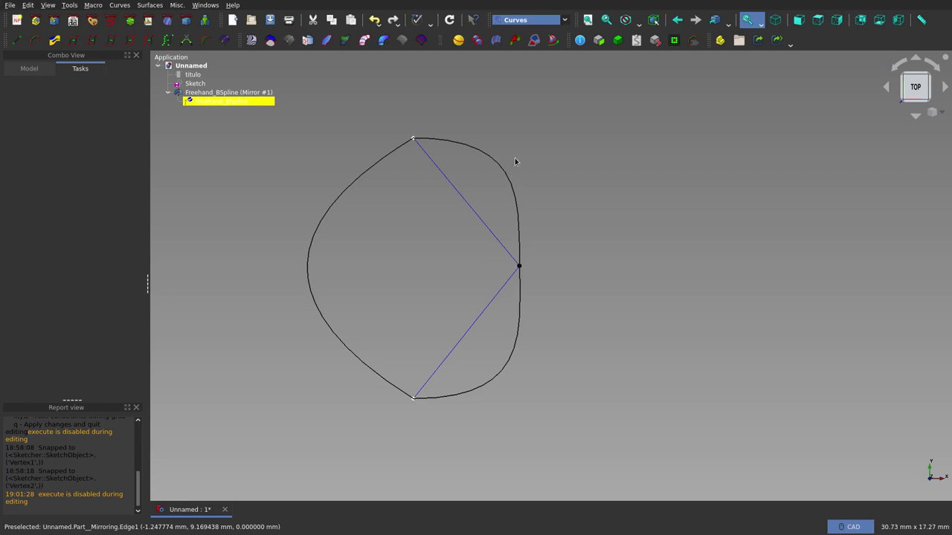
click(451, 21)
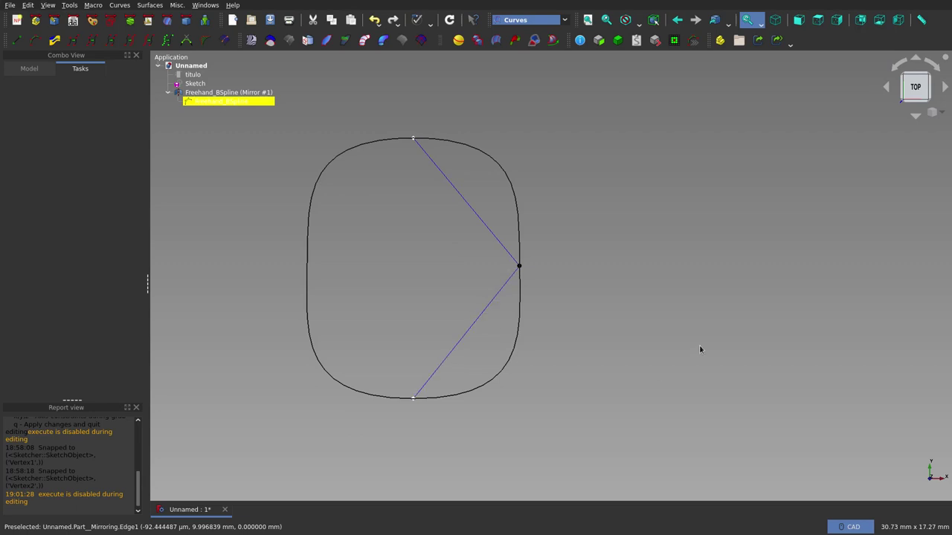
Apply the changes and finish editing the mirrored B-spline
key(q)
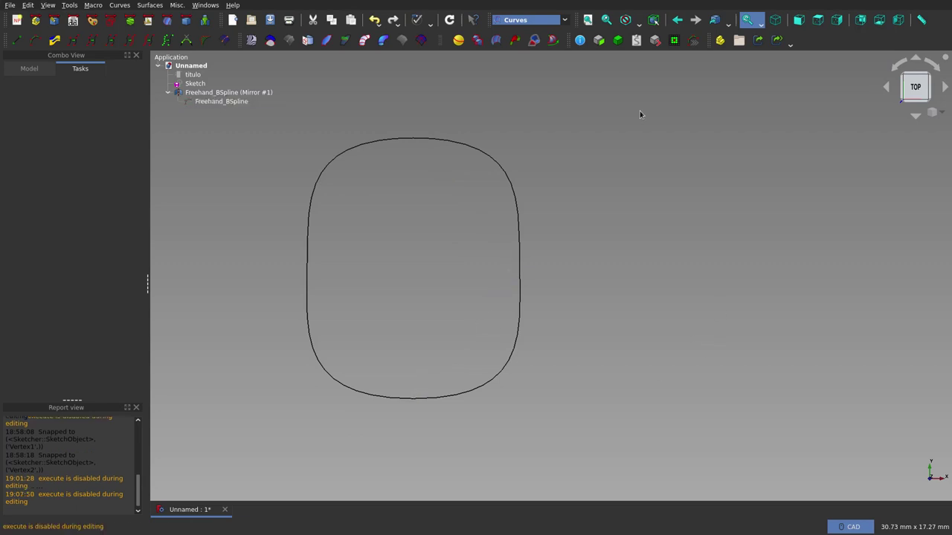
scroll(744, 212, down, 3)
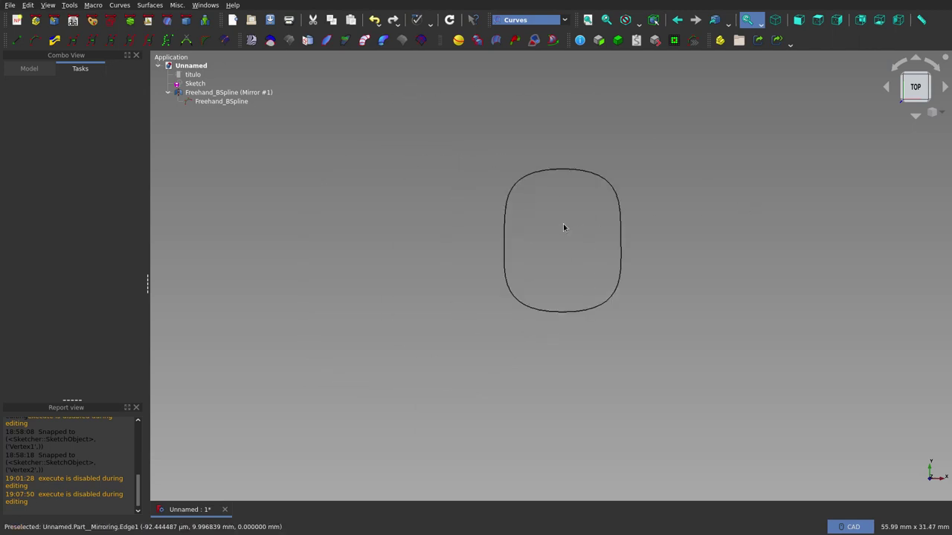
scroll(563, 225, up, 4)
Zoom the view on the new Freehand_BSpline001 arc and its three control points
scroll(563, 225, up, 1)
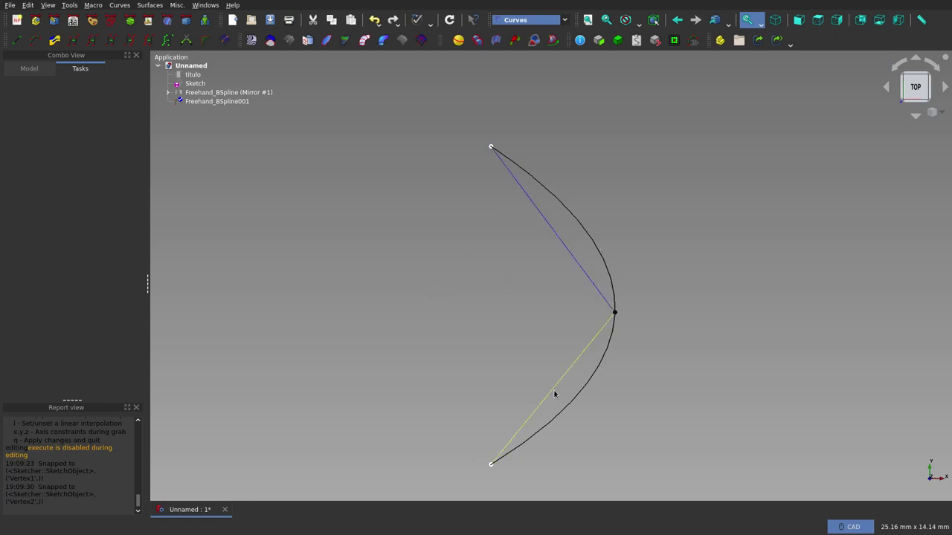
Curl Freehand_BSpline001's right end back left, checking it from Right, Left and Top views
click(836, 20)
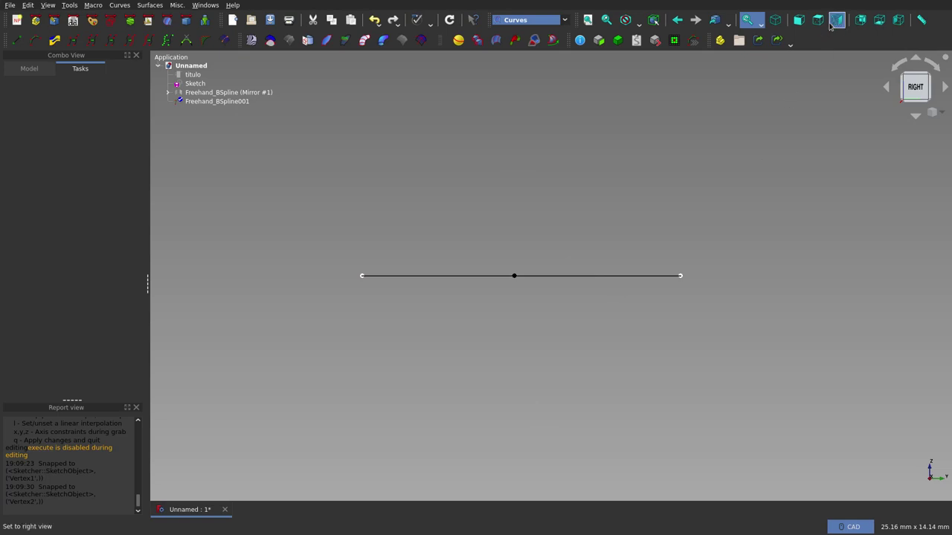
click(896, 21)
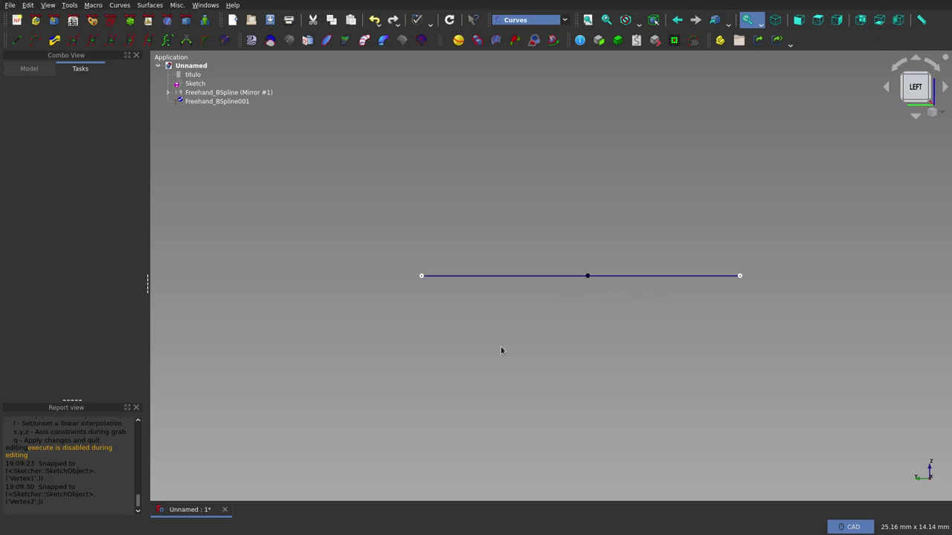
click(740, 277)
click(817, 20)
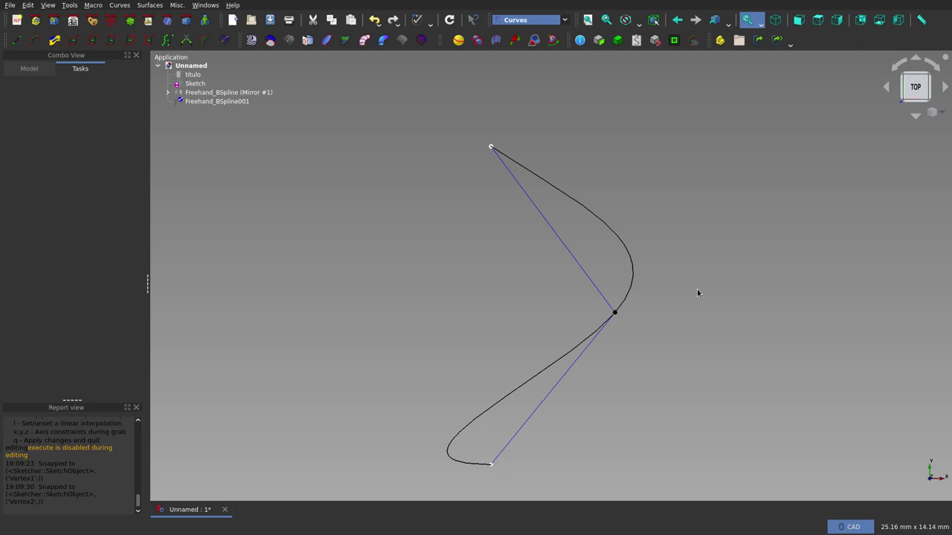
Curl the other end from Left view, then check the symmetric double-curl from Top view
click(897, 23)
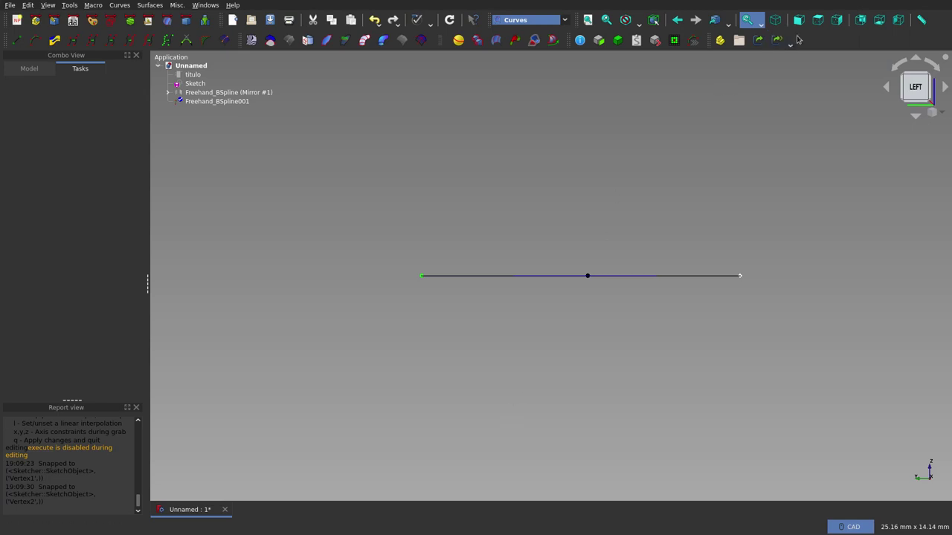
click(818, 23)
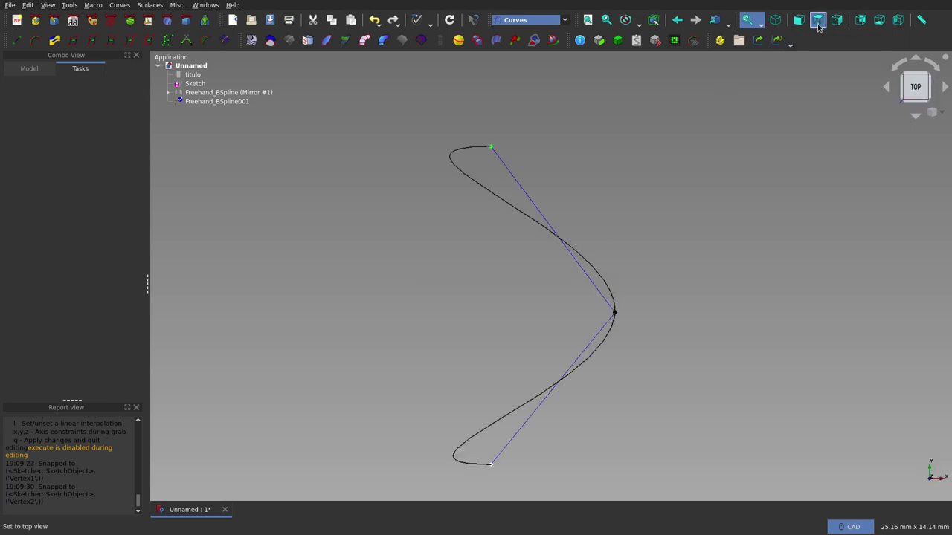